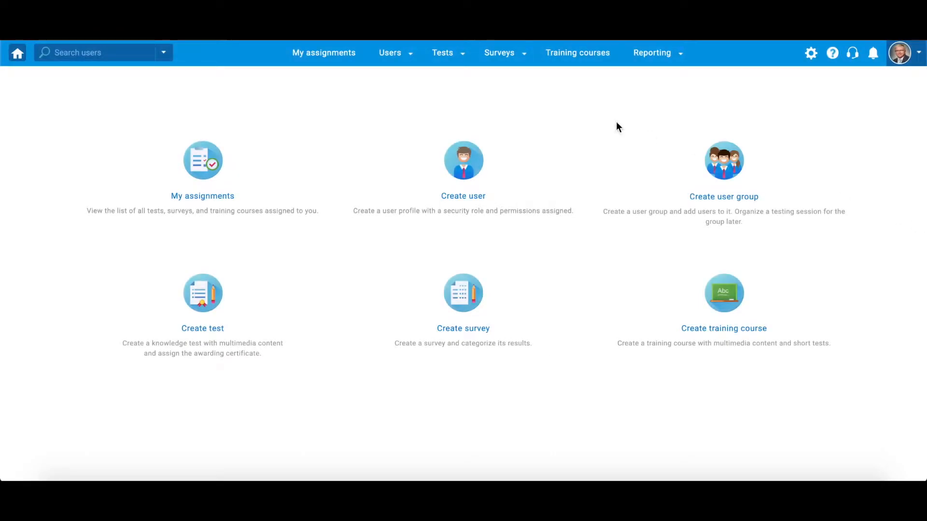
Open the General Knowledge question pool's questions and show the question types available for adding
left_click(459, 49)
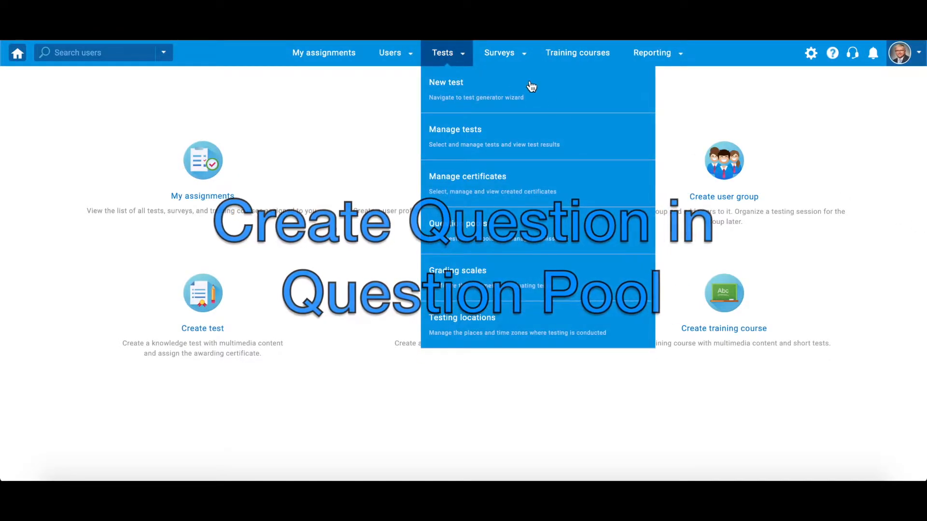
left_click(598, 243)
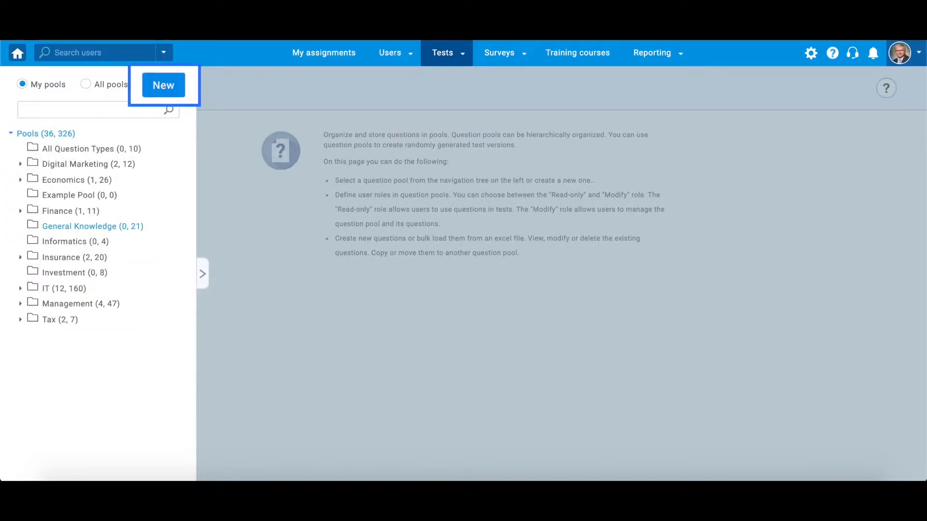
left_click(92, 226)
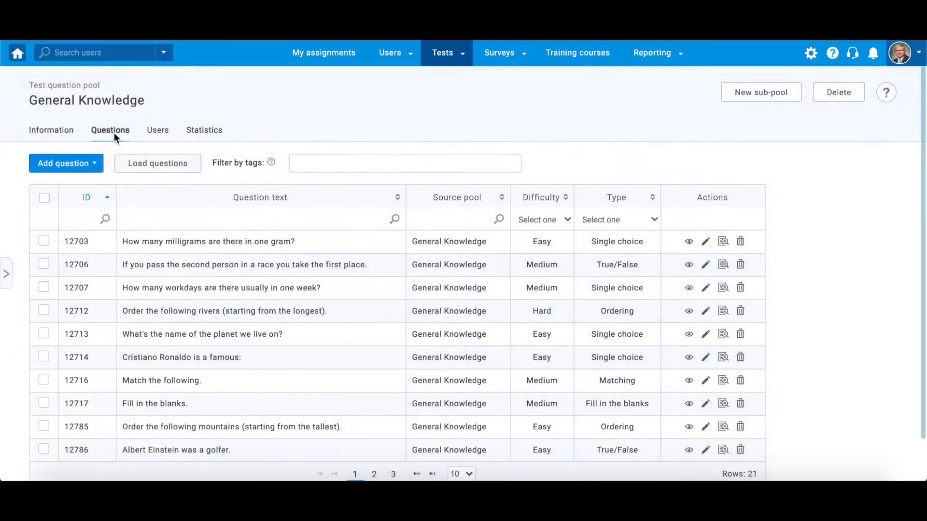
left_click(92, 167)
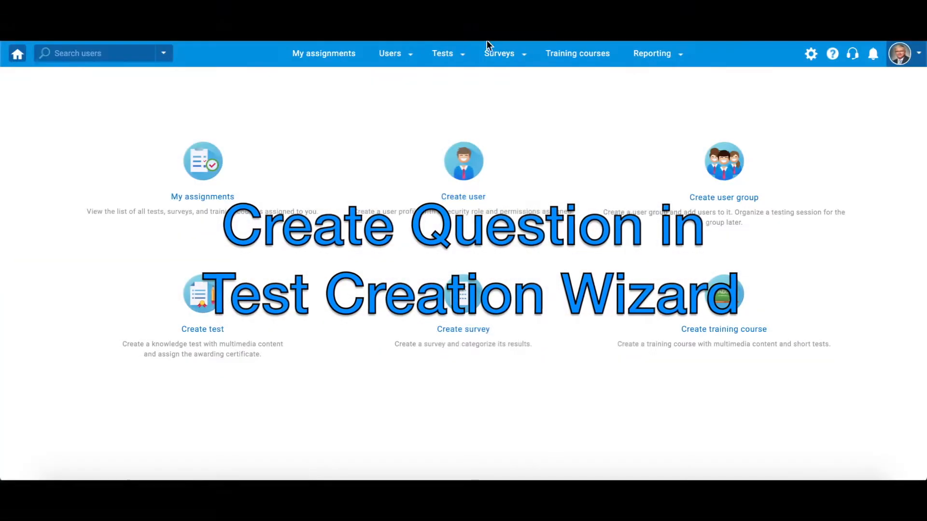
Start a new test named General Knowledge Test, keeping the default settings and skipping the certificate
left_click(446, 53)
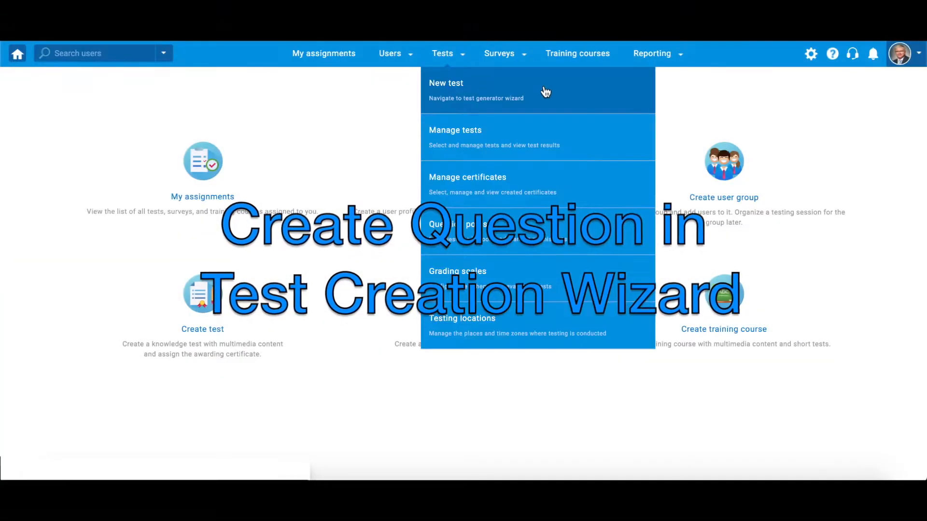
left_click(545, 91)
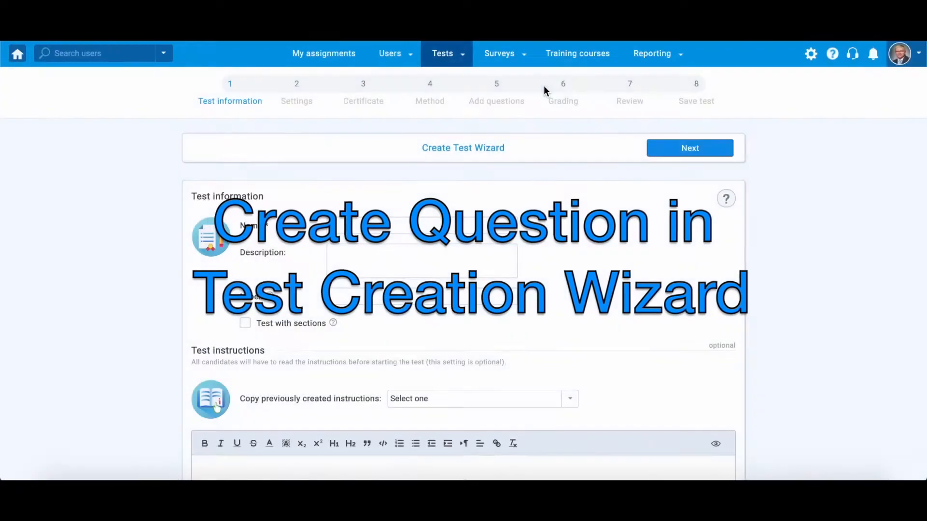
type("General Knowledge Test")
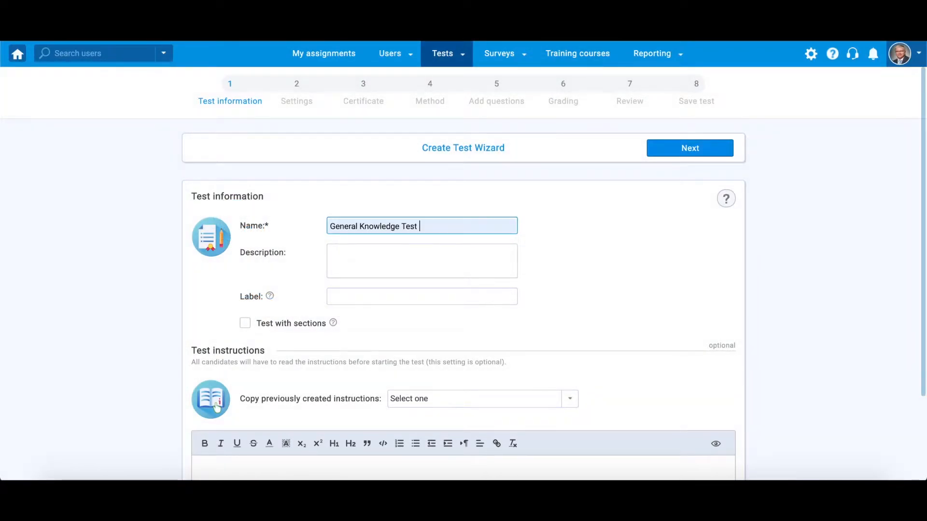
left_click(662, 150)
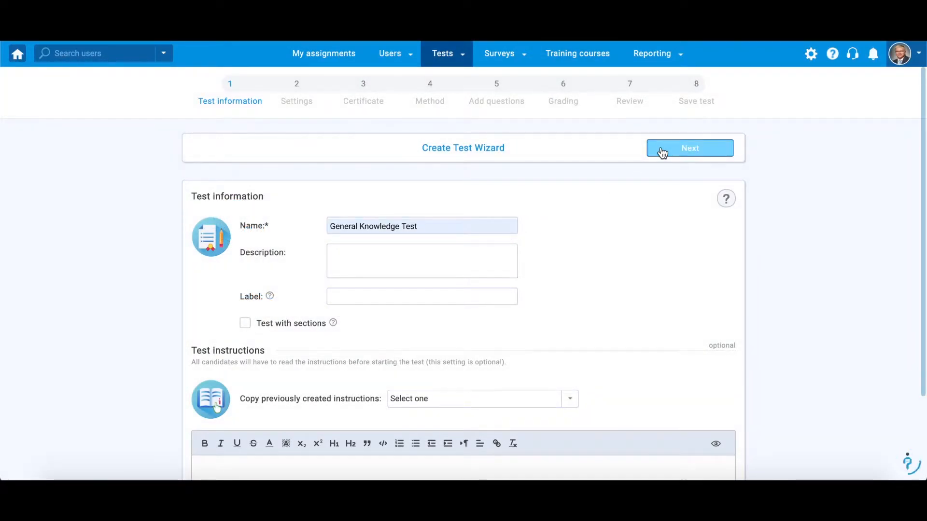
left_click(724, 147)
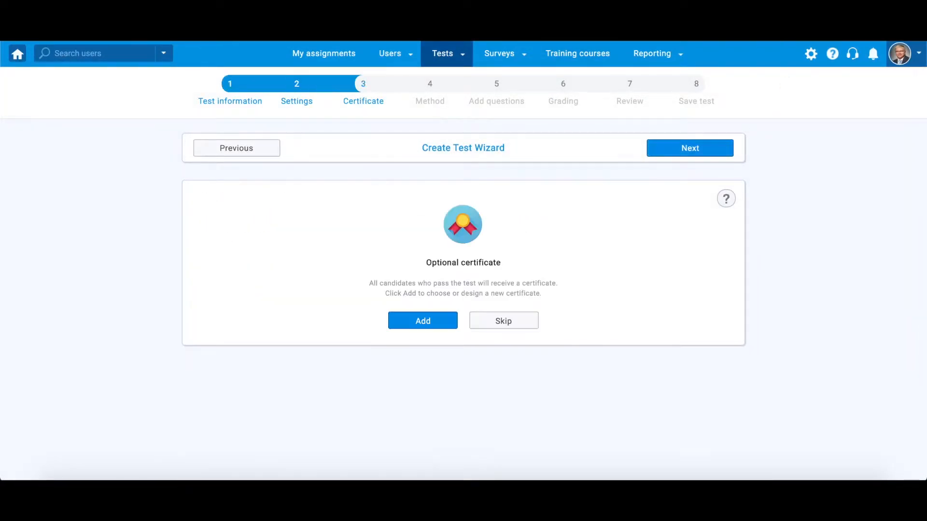
left_click(535, 321)
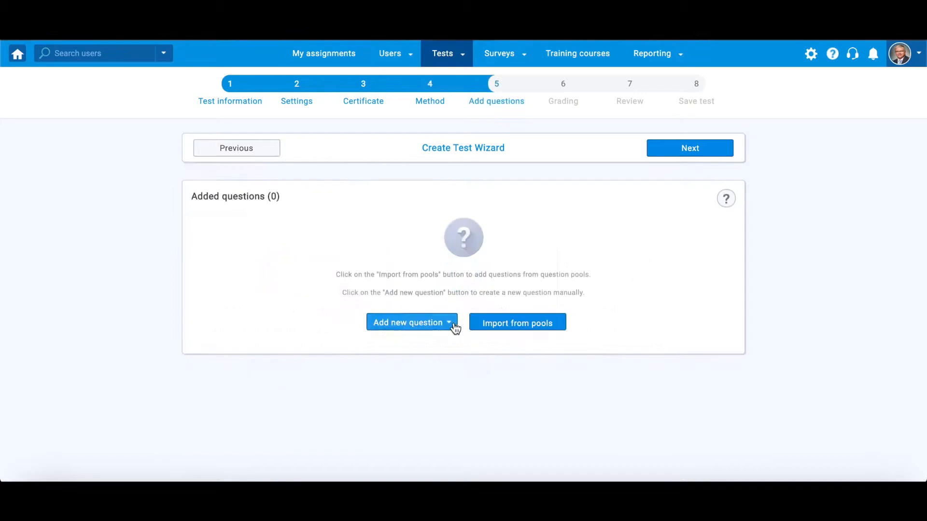
Add a new open-ended question to the test with a penalty of 2 and Hard difficulty
left_click(449, 323)
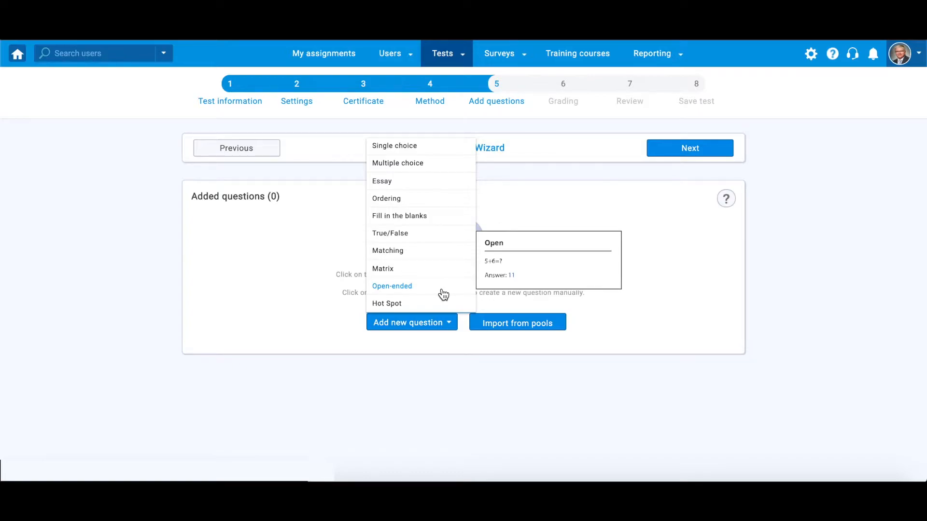
left_click(441, 288)
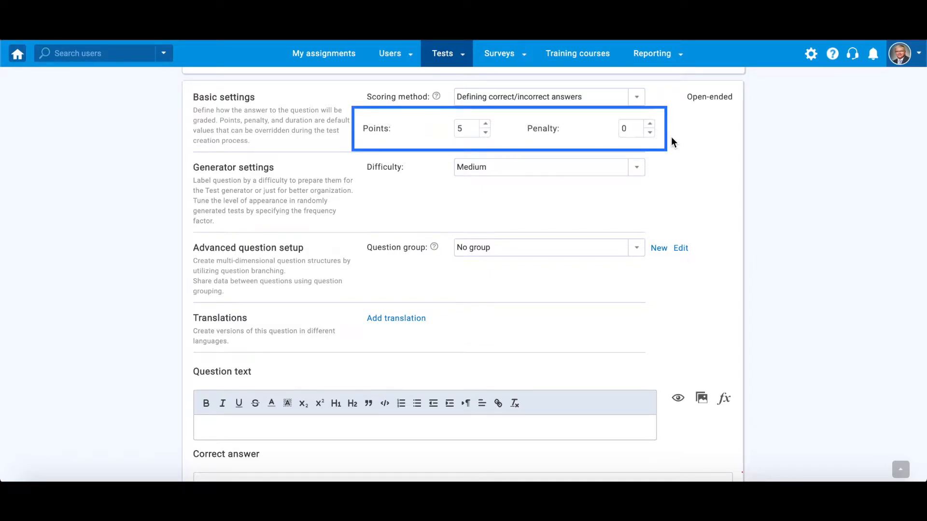
left_click(640, 121)
left_click(640, 121)
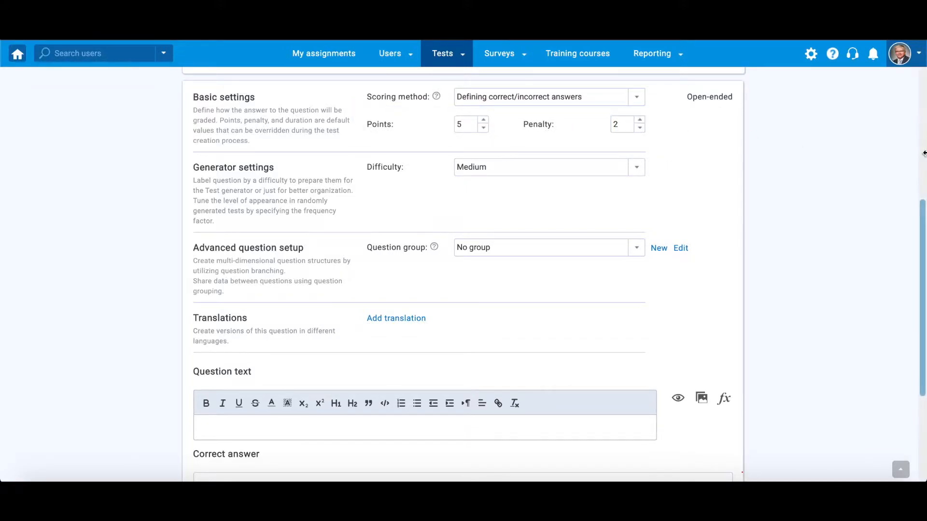
left_click(637, 169)
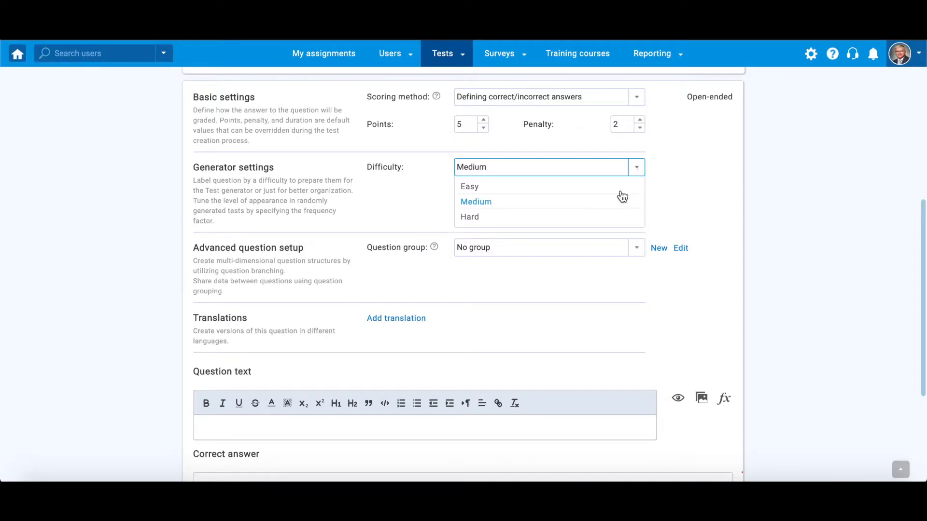
left_click(613, 216)
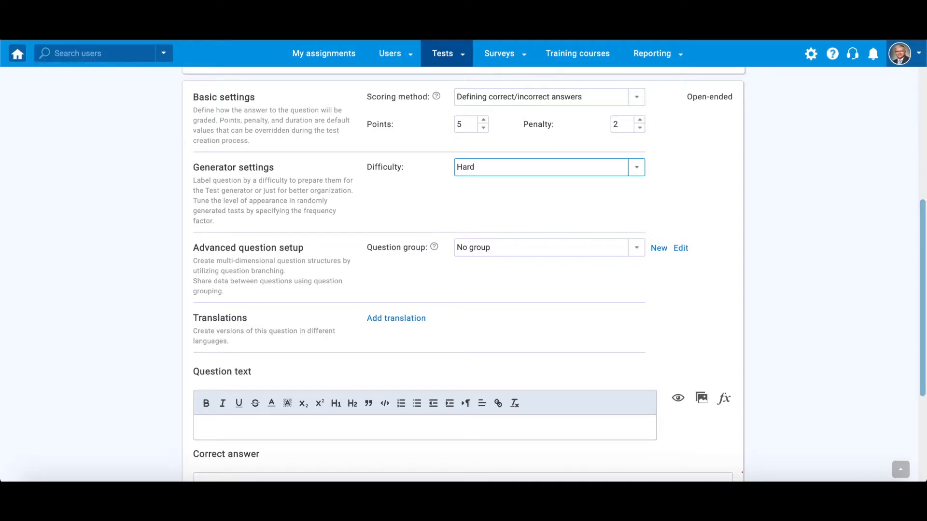
Enter the question text "Who was the first person to set foot on the Moon?" and underline "on the Moon"
scroll(699, 298, "down", 4)
left_click(608, 243)
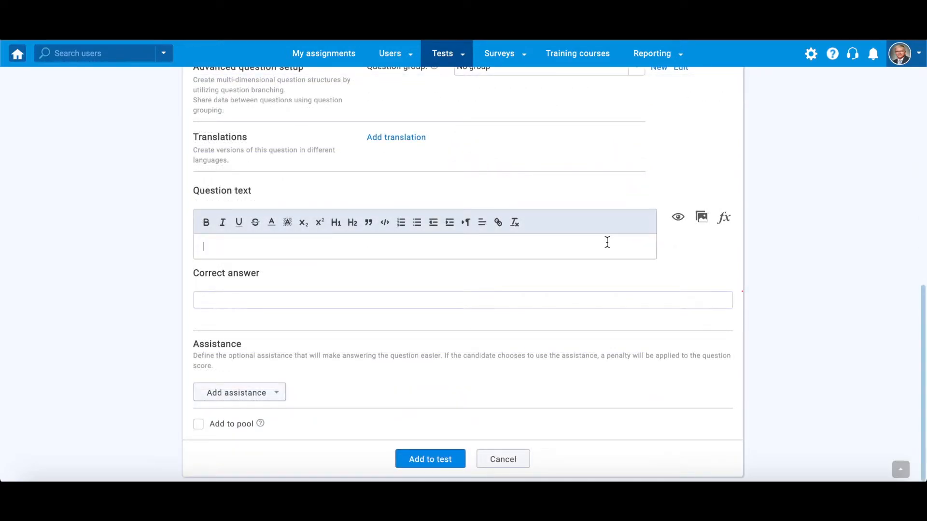
type("Who was the first person to set foot on the Moon?")
left_click_drag(335, 248, 381, 248)
left_click(238, 222)
left_click(637, 249)
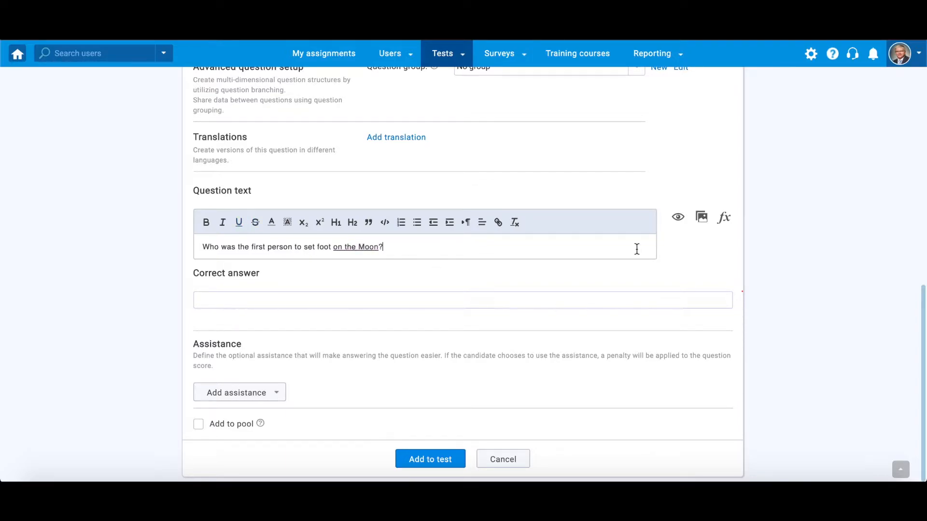
Preview the question text and look through the Basic, Functions and Letters sets of the formula editor
left_click(675, 251)
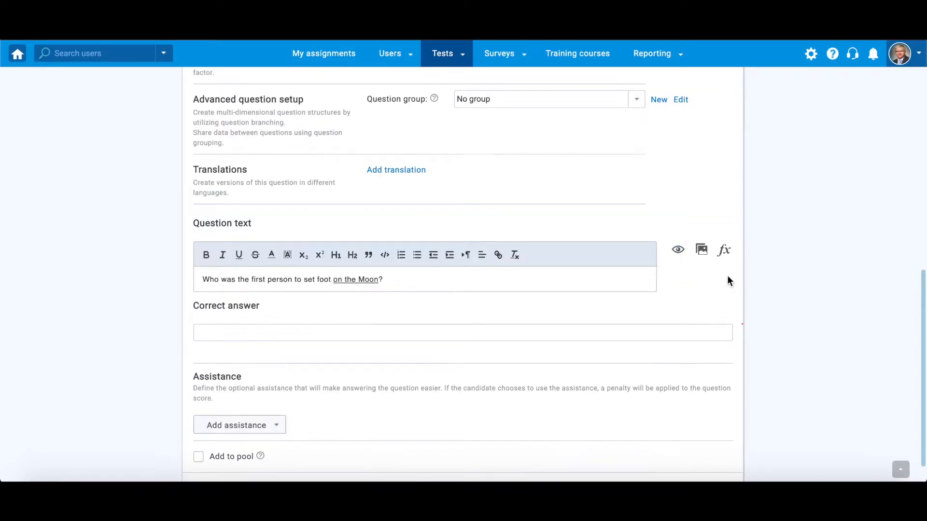
left_click(725, 252)
left_click(364, 99)
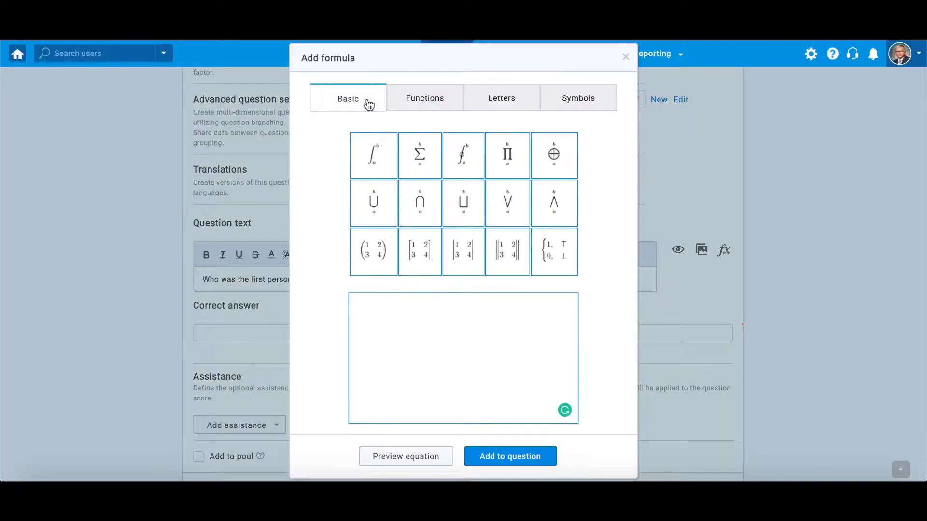
left_click(425, 99)
left_click(490, 111)
left_click(626, 57)
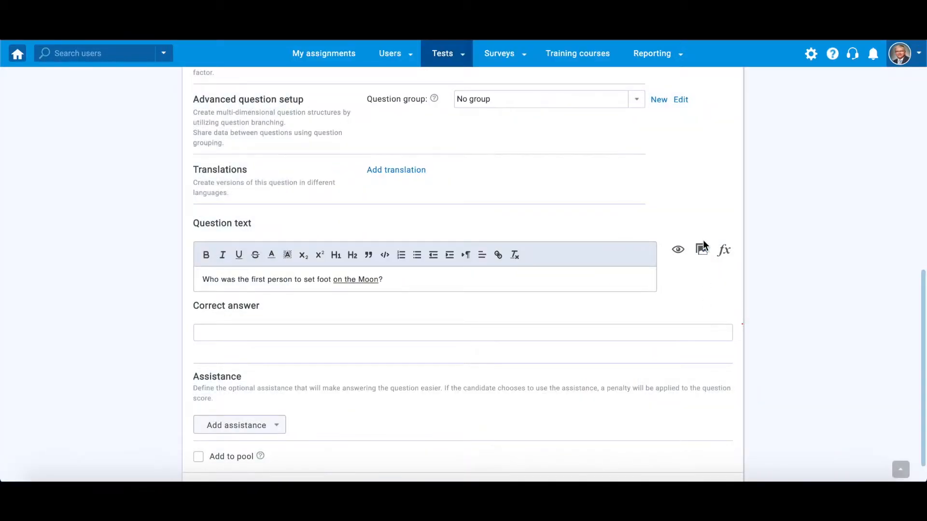
Attach the picture of the astronaut beside the US flag on the Moon to the question
left_click(703, 258)
left_click(563, 69)
left_click(718, 318)
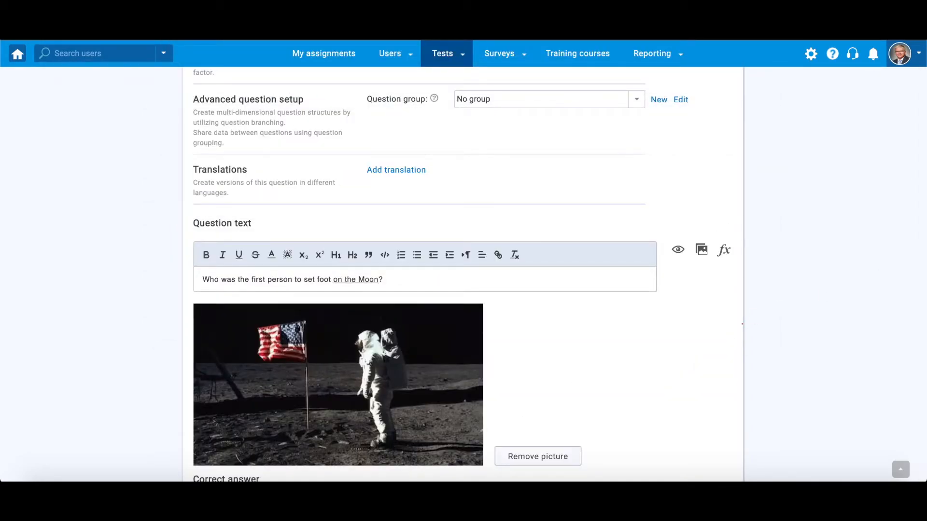
Enter "Neil Armstrong" as the question's correct answer
scroll(463, 273, "down", 4)
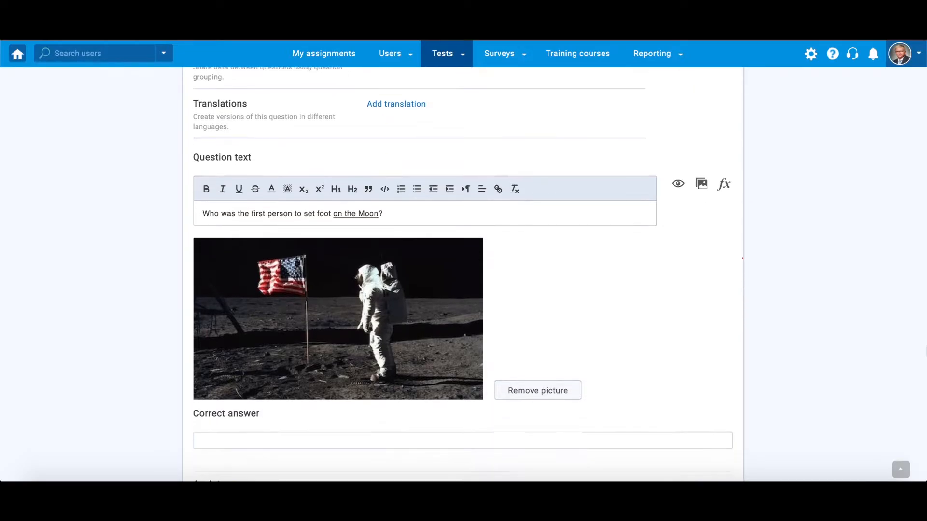
scroll(463, 274, "down", 1)
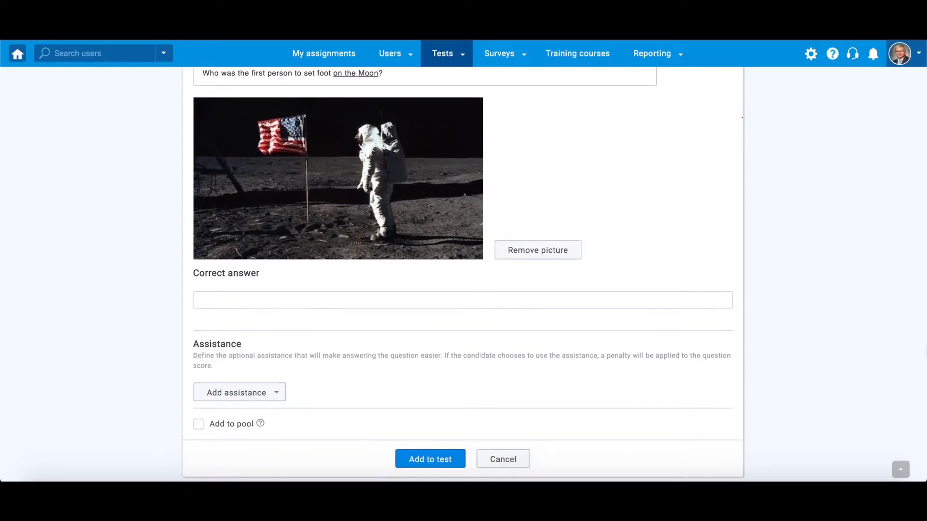
left_click(706, 300)
type("Neil Armstrong")
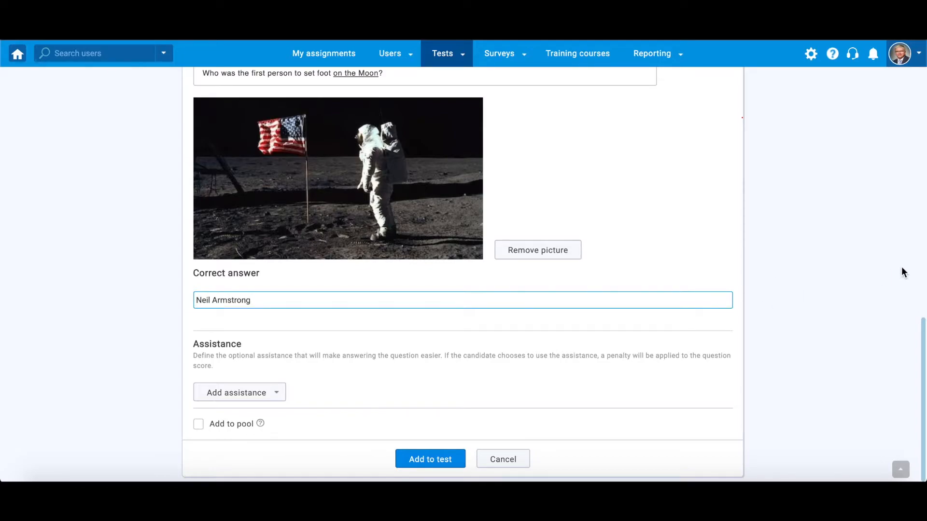
left_click(862, 314)
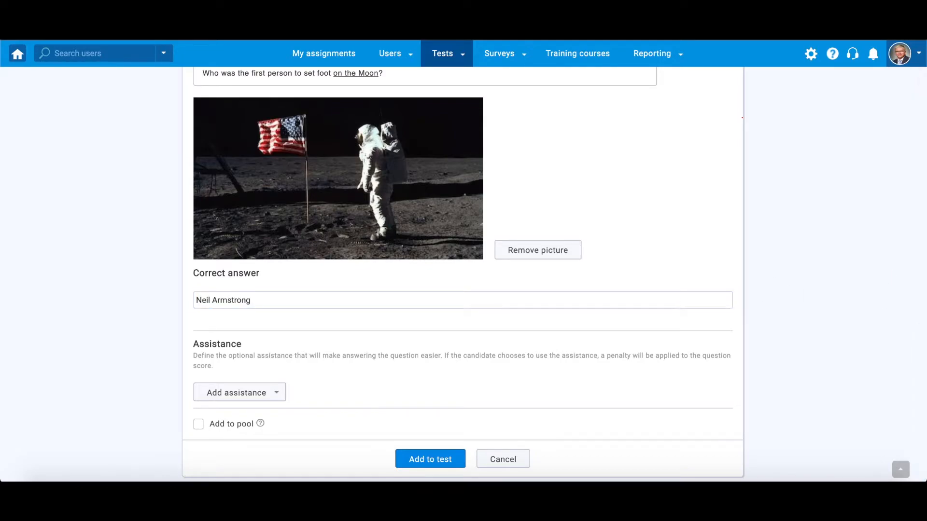
Add a hint reading "The initials of his name are N.A." with a penalty of 2
left_click(275, 394)
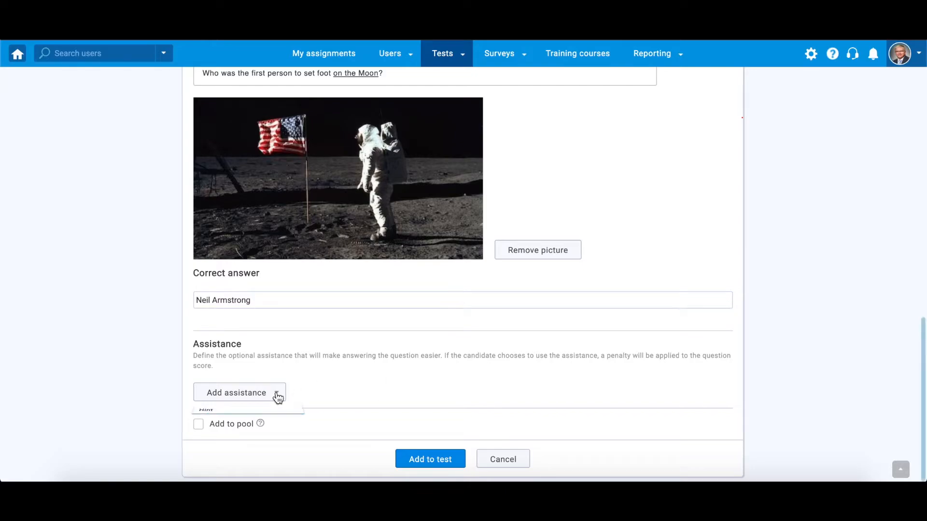
left_click(253, 411)
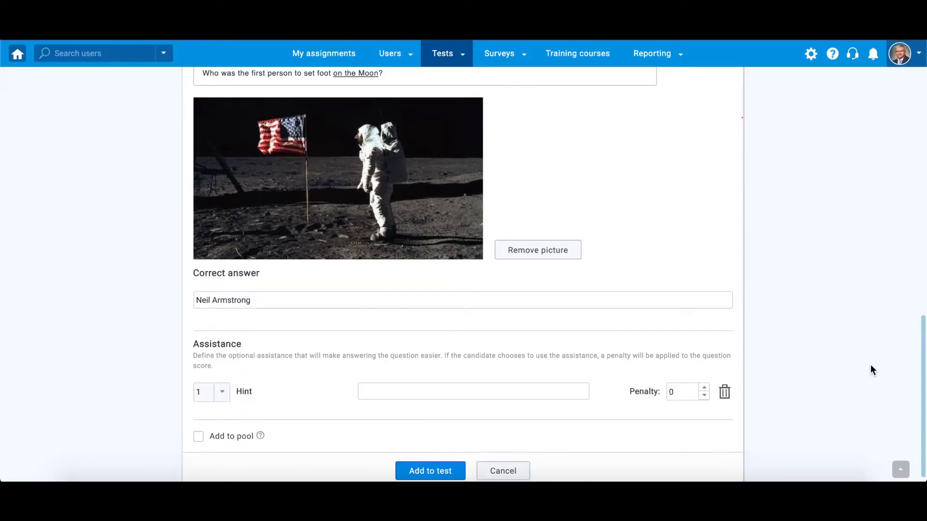
left_click(553, 398)
type("The initials of his name are N.A.")
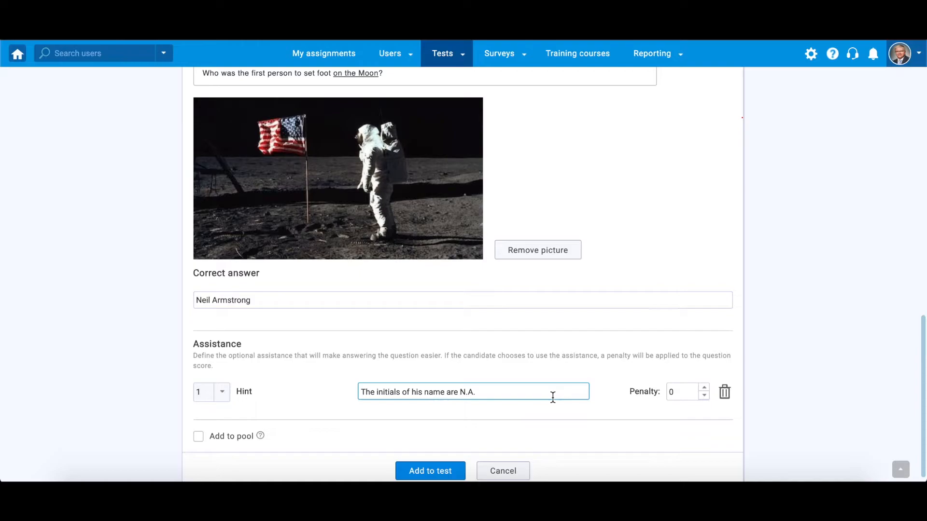
double_click(705, 388)
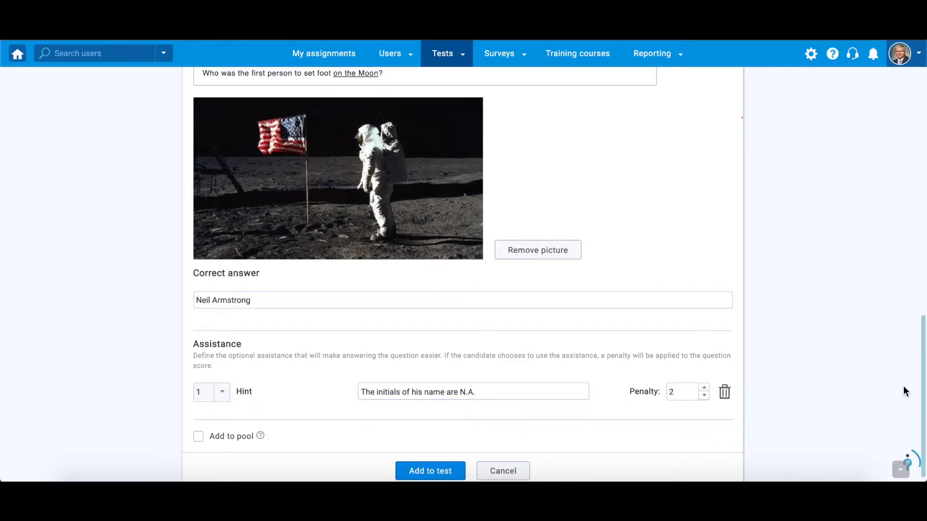
Add the question to the General Knowledge pool and dismiss the notification
left_click_drag(922, 385, 923, 389)
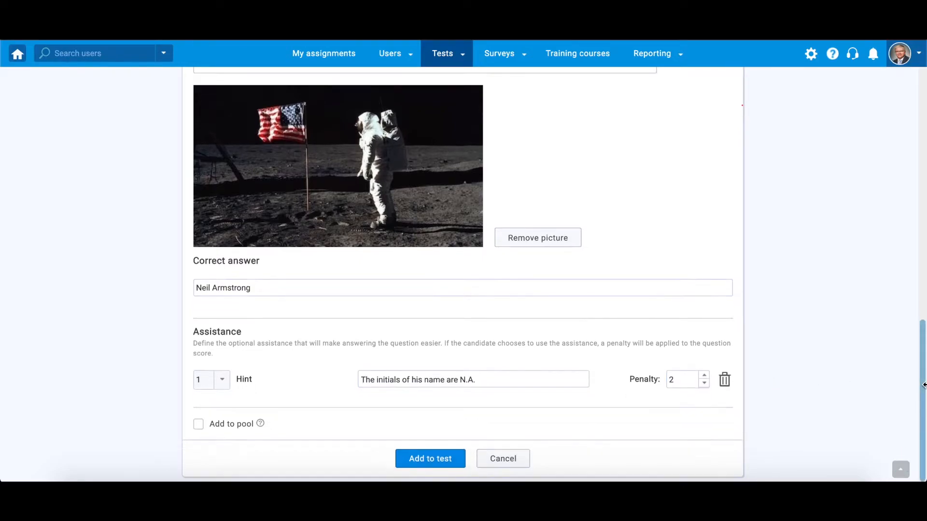
left_click(198, 424)
left_click(725, 425)
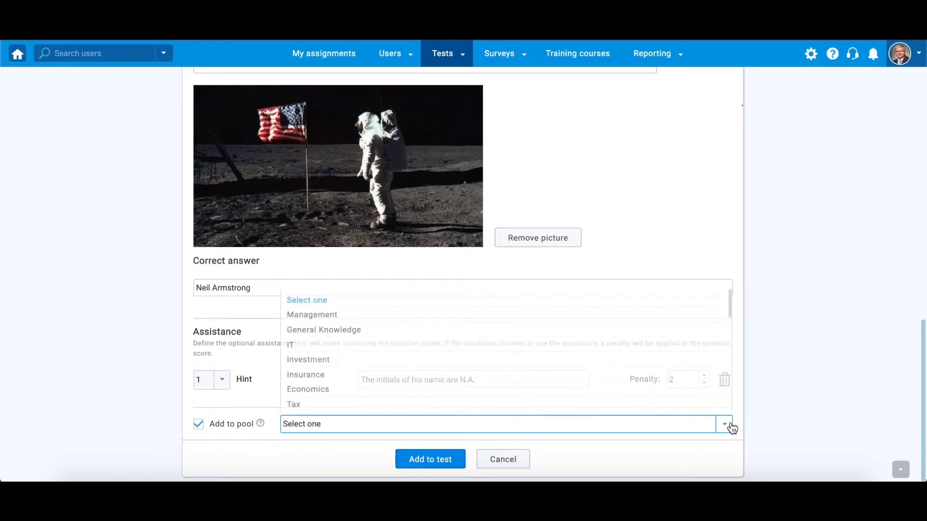
left_click(619, 331)
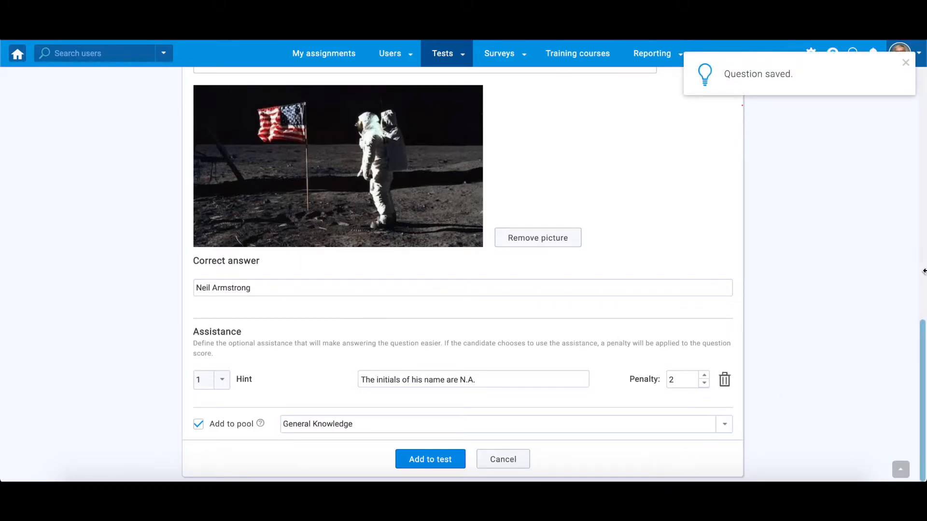
left_click(907, 63)
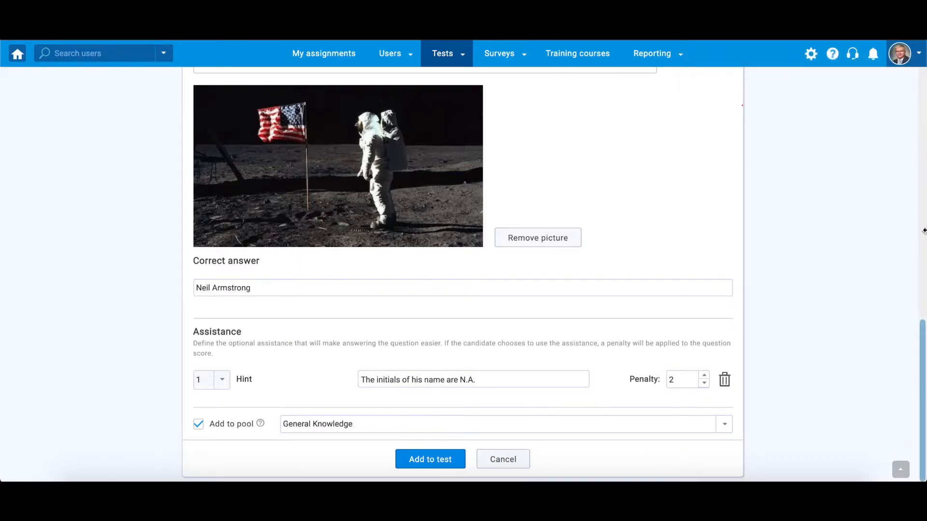
Examine the question's translation form and the languages it offers, leaving the form without saving
scroll(924, 231, "up", 5)
scroll(924, 231, "up", 2)
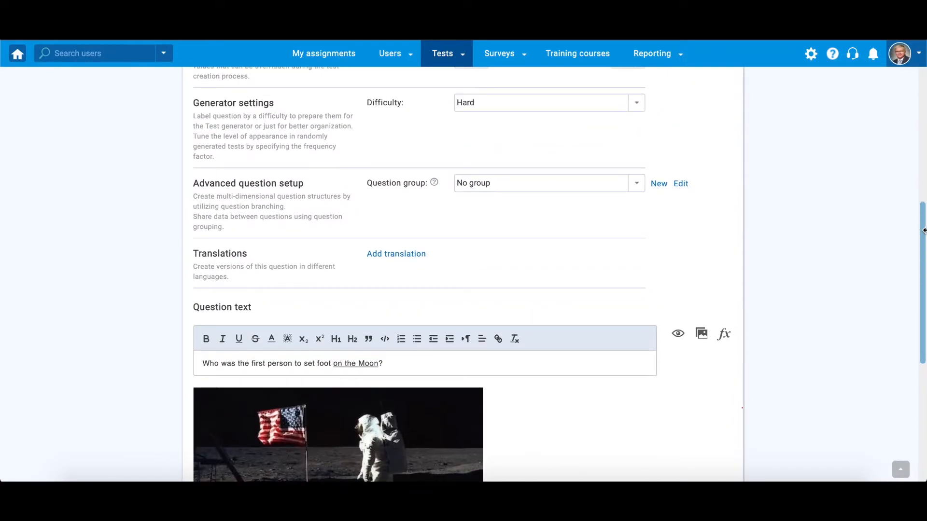
left_click(415, 255)
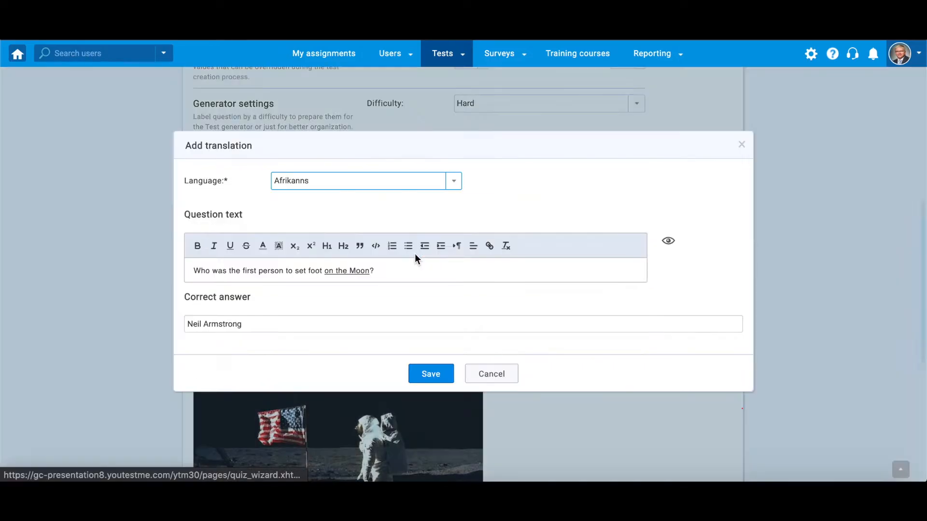
left_click(456, 182)
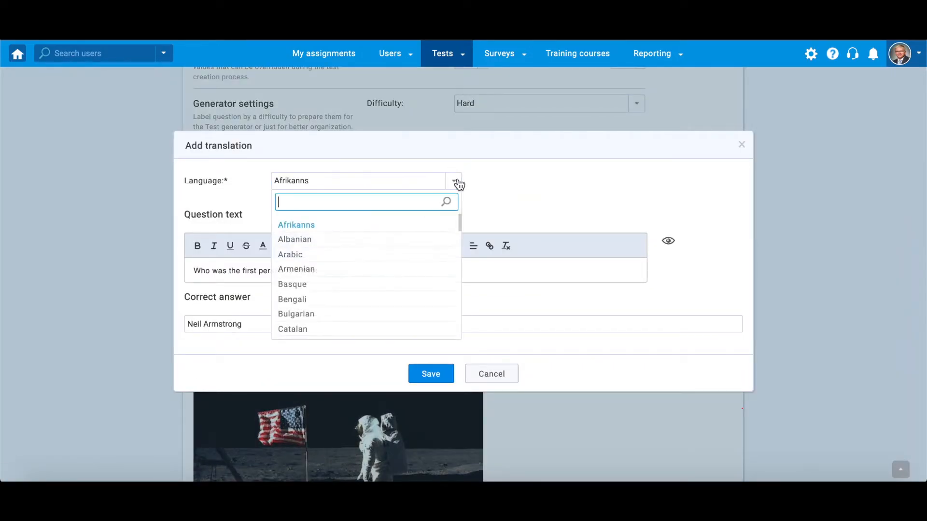
scroll(402, 264, "down", 4)
scroll(404, 265, "down", 10)
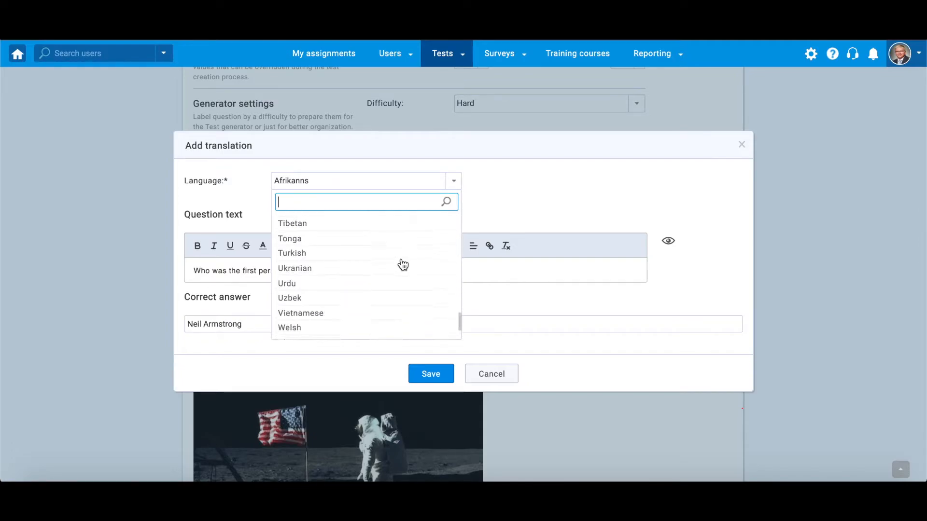
left_click(555, 200)
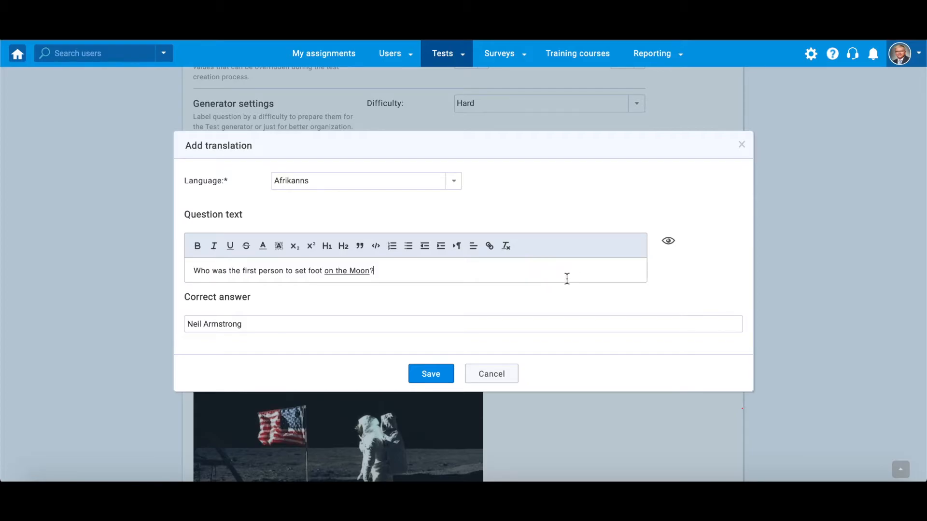
left_click(500, 373)
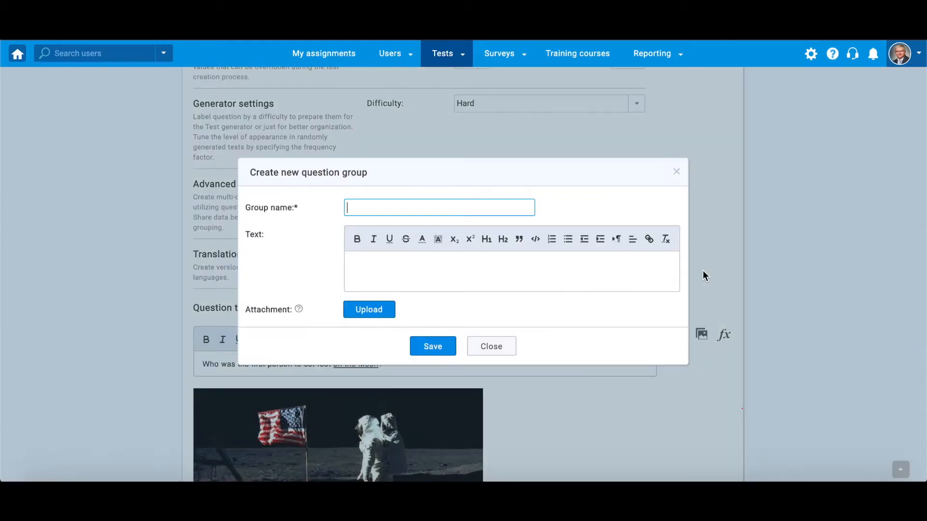
Create a new question group named "Famous World Expeditions" with the text and attachment left empty
type("Famous World Expeditions")
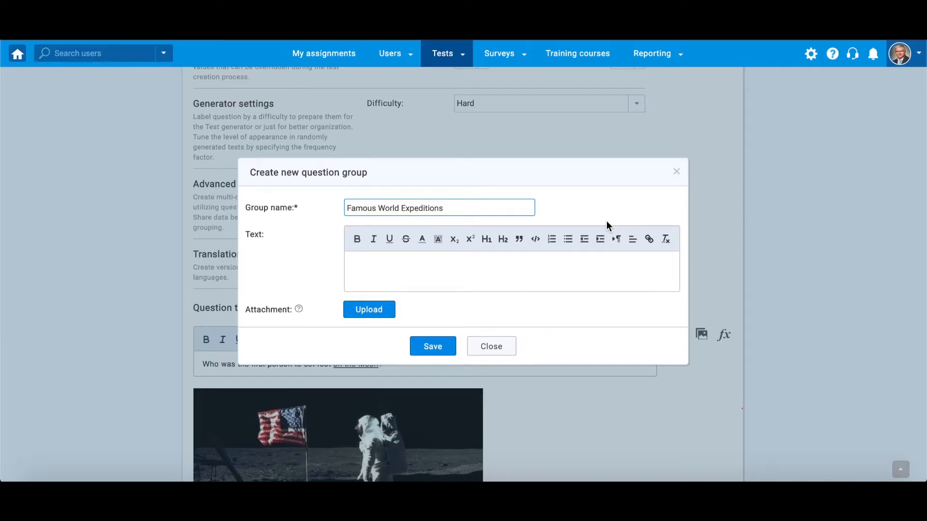
left_click(581, 256)
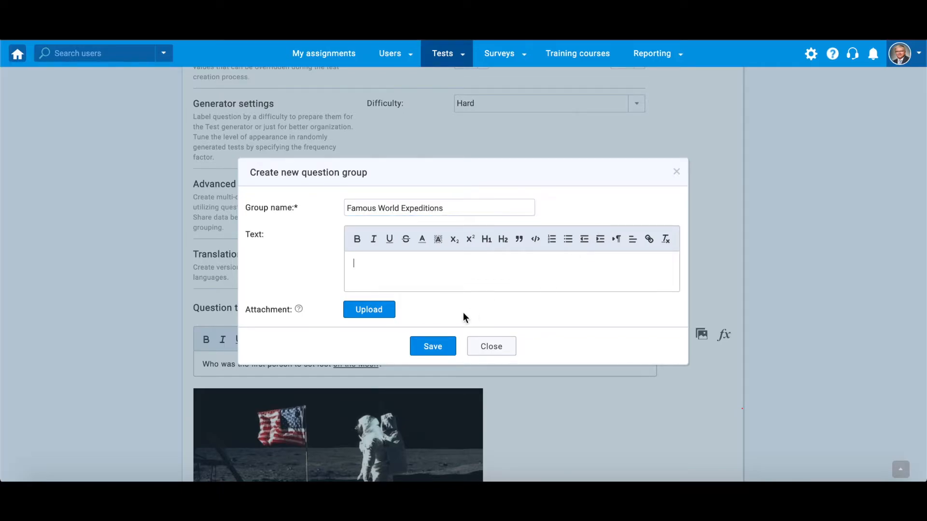
left_click(455, 346)
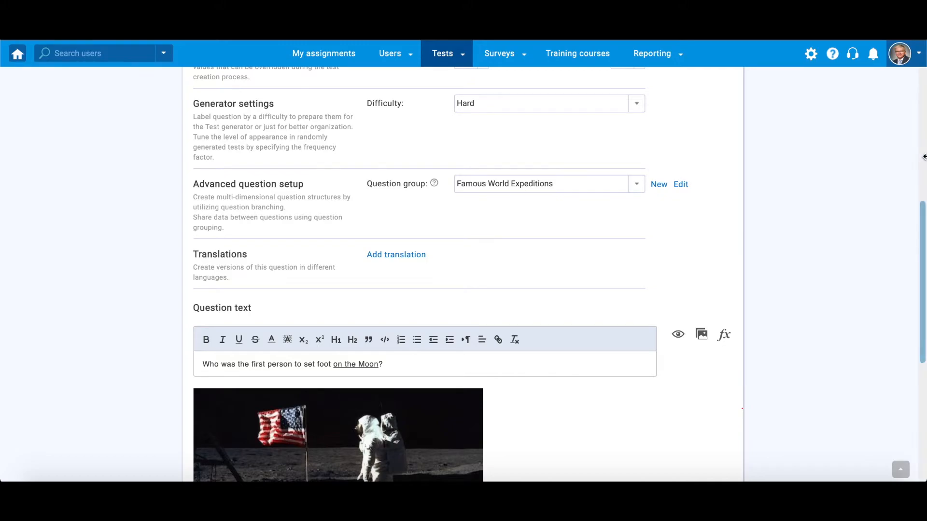
Change the question's scoring method to Manual grading
scroll(924, 157, "up", 3)
left_click(638, 152)
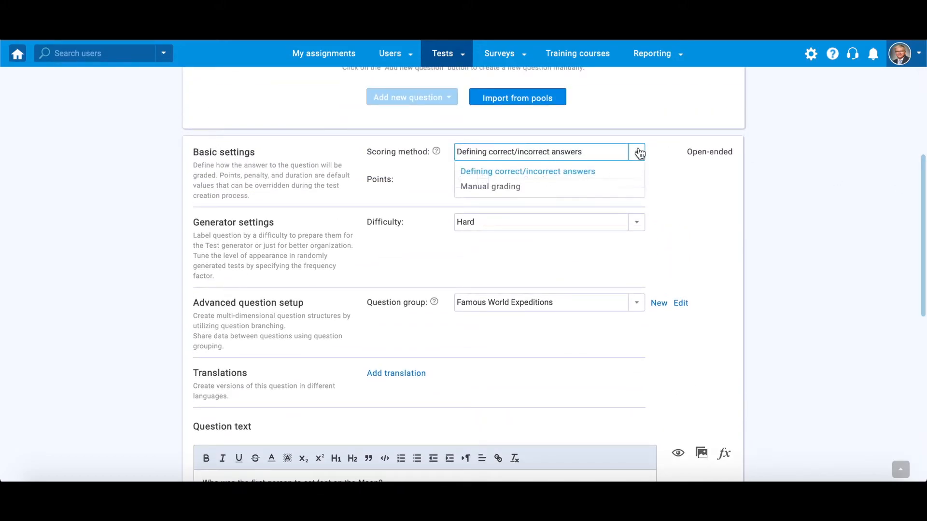
left_click(557, 187)
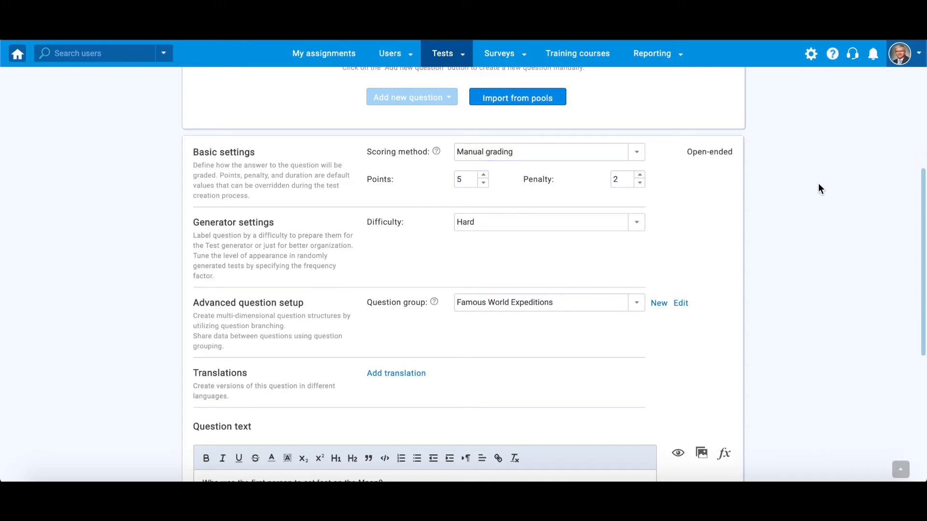
Add the finished Moon question to the test and open it for editing from the list of added questions
scroll(562, 279, "down", 10)
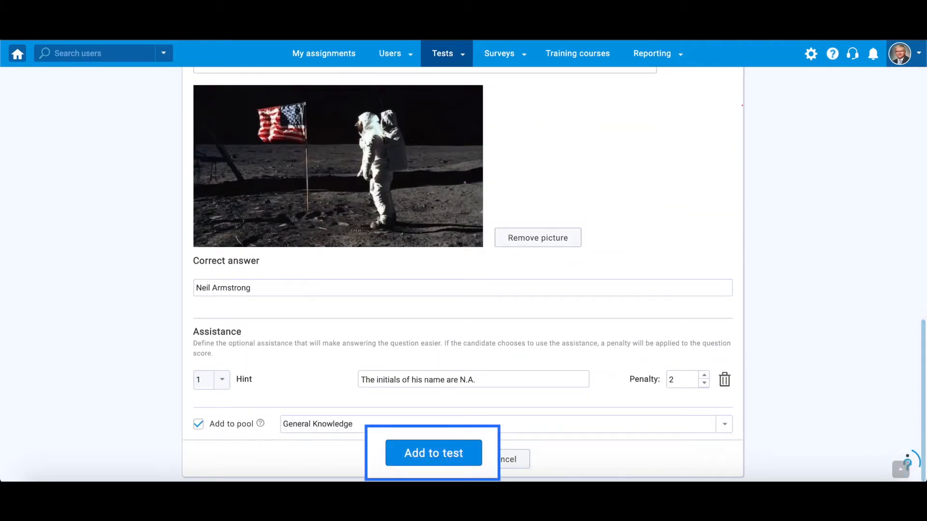
left_click(430, 455)
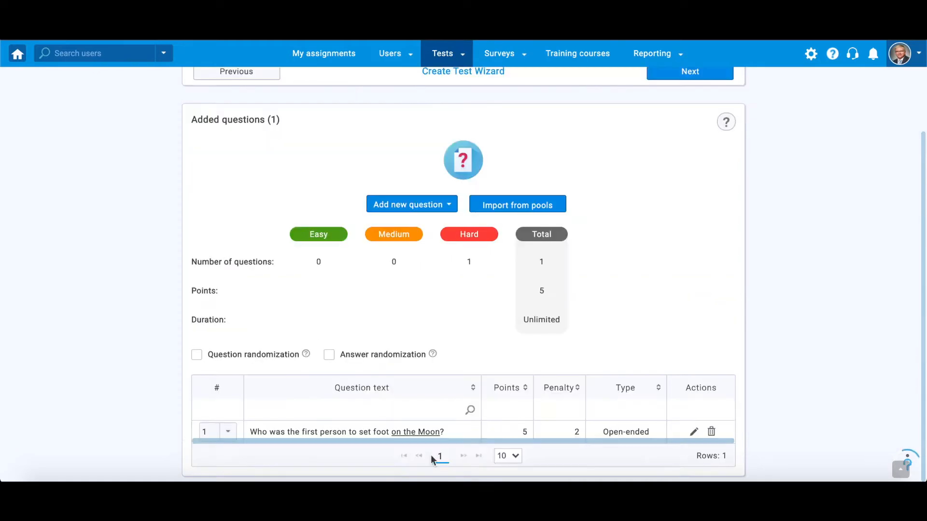
left_click(695, 433)
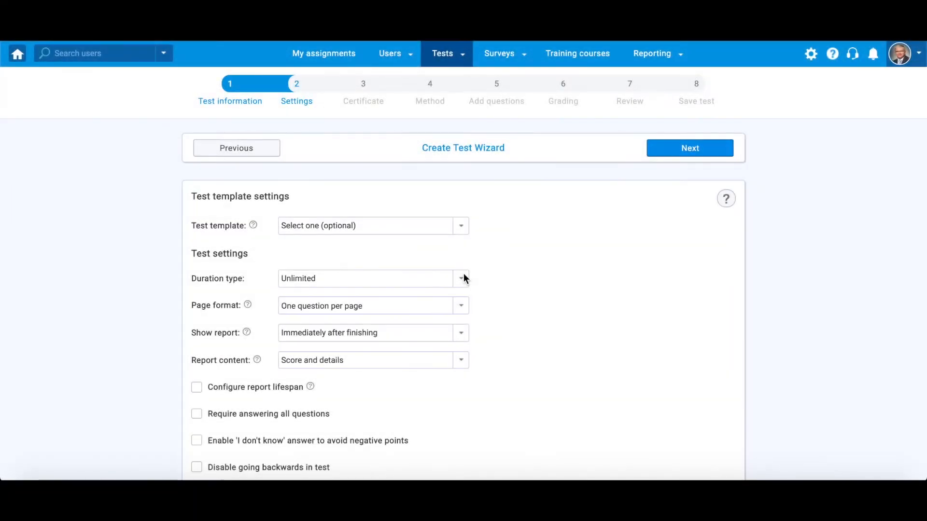
Set the test's duration type to Time per question and the Moon question's duration to 00:10:00
left_click(459, 282)
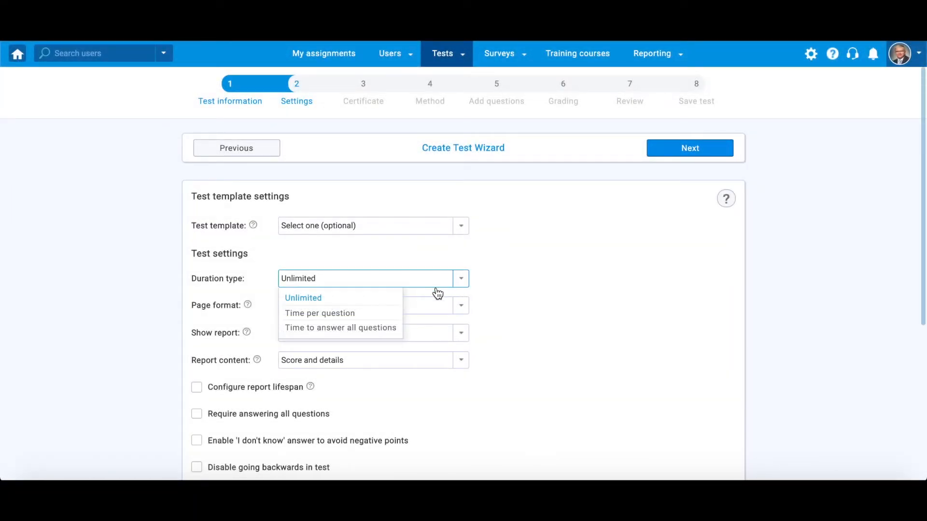
left_click(367, 314)
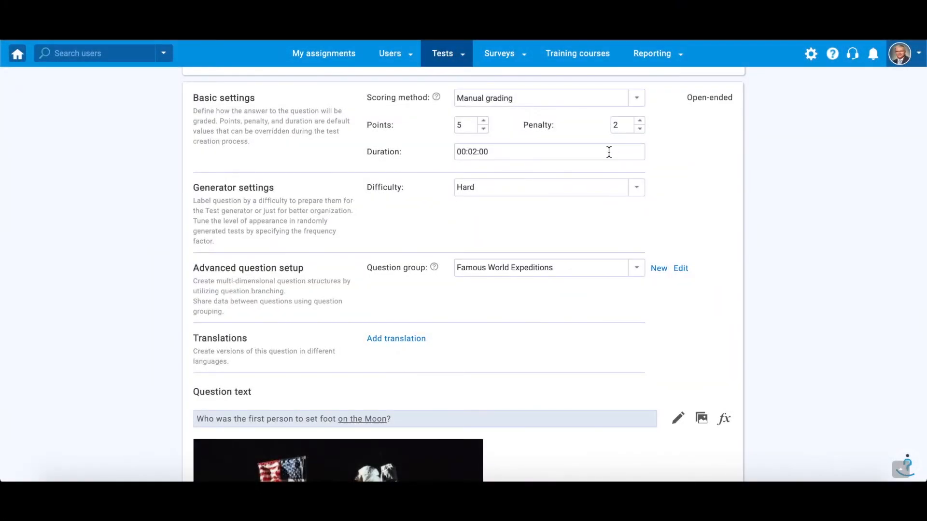
left_click(610, 152)
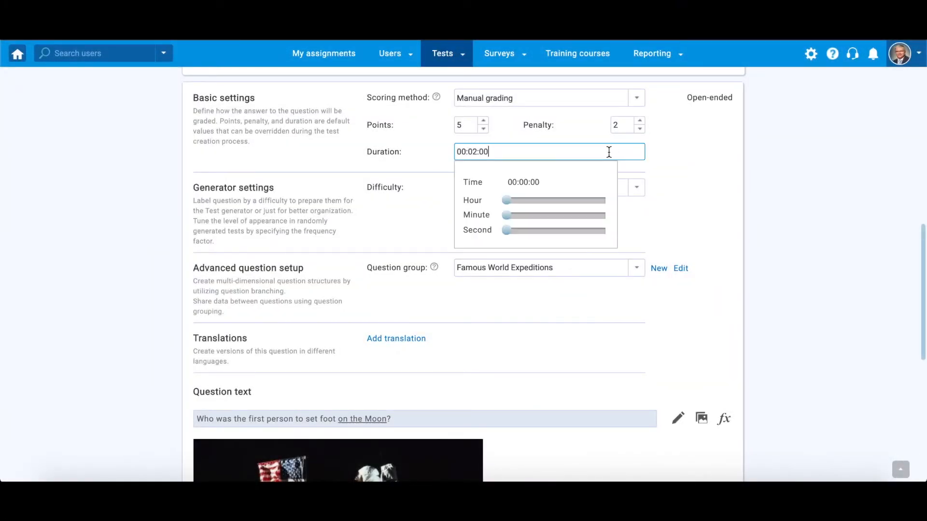
left_click_drag(505, 215, 523, 214)
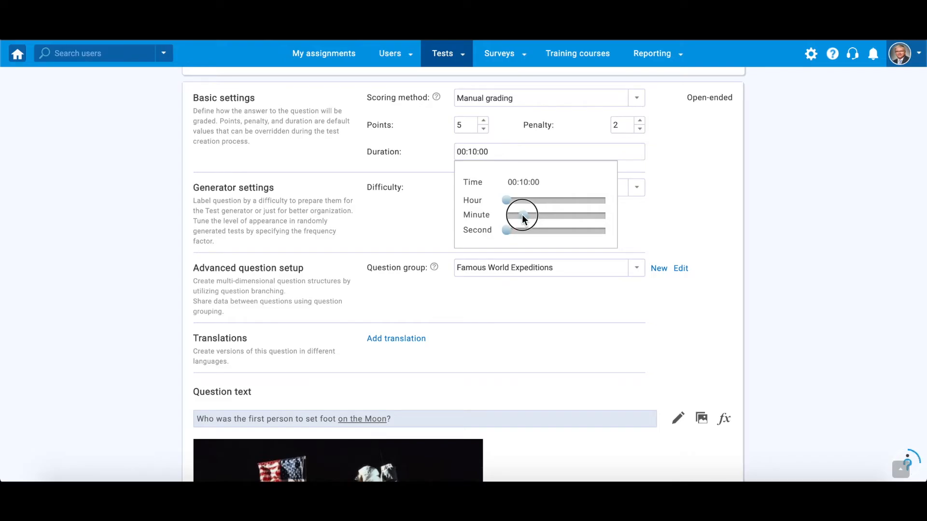
left_click(712, 184)
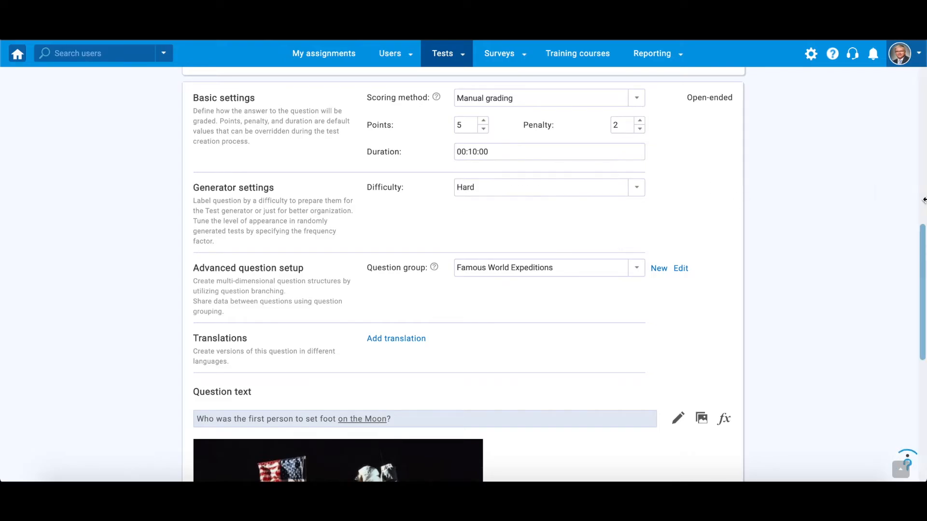
Add an Additional time assistance to the question alongside the hint and set the extra time it grants
scroll(847, 248, "down", 8)
left_click(275, 393)
left_click(239, 409)
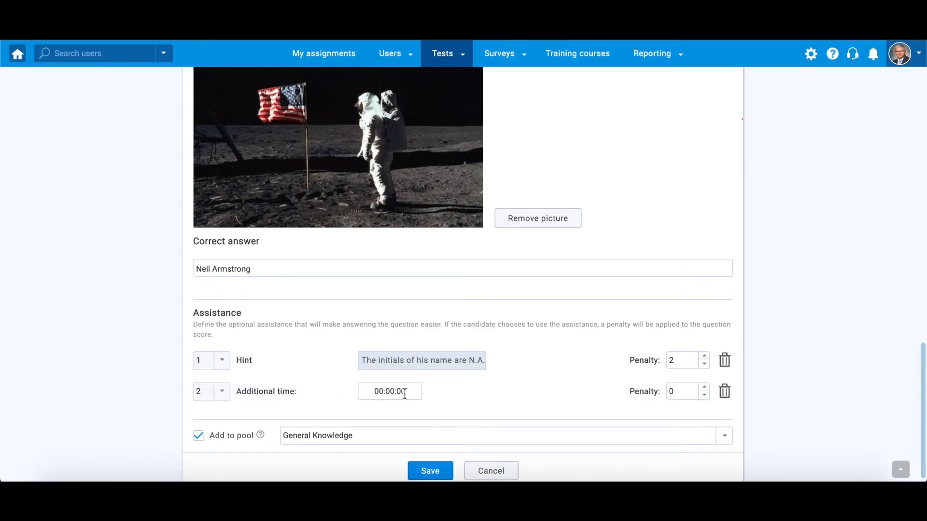
left_click(404, 393)
left_click_drag(409, 314, 458, 312)
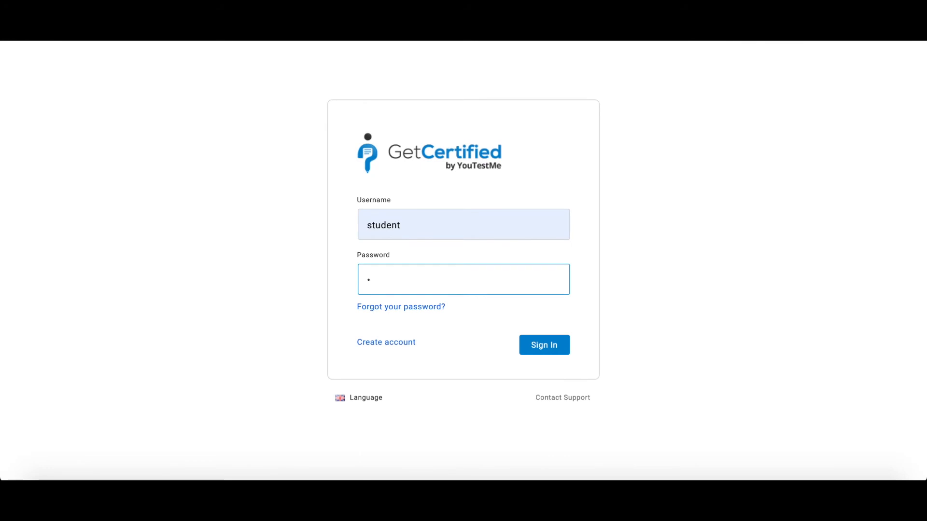
Sign in to the student account with its password and start the General Knowledge Test, agreeing to its instructions and rules
type("••••••")
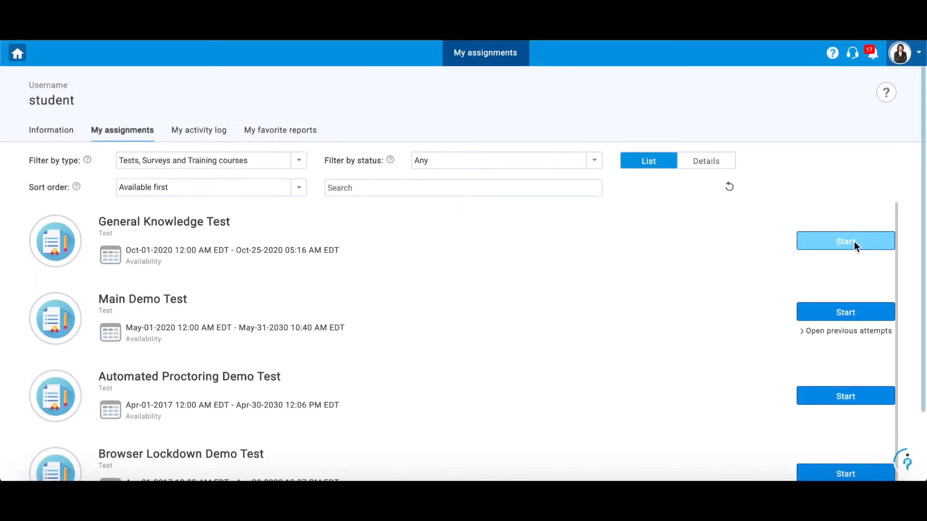
left_click(854, 241)
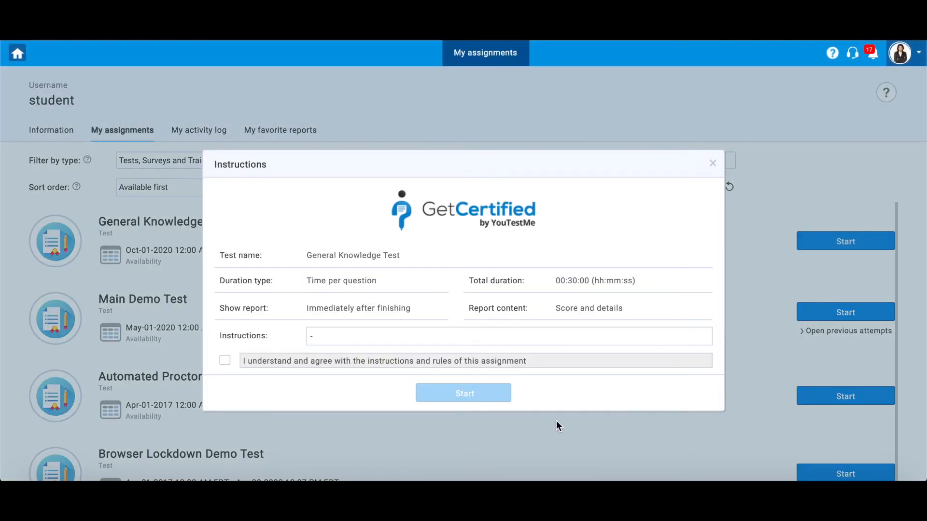
left_click(226, 361)
left_click(449, 393)
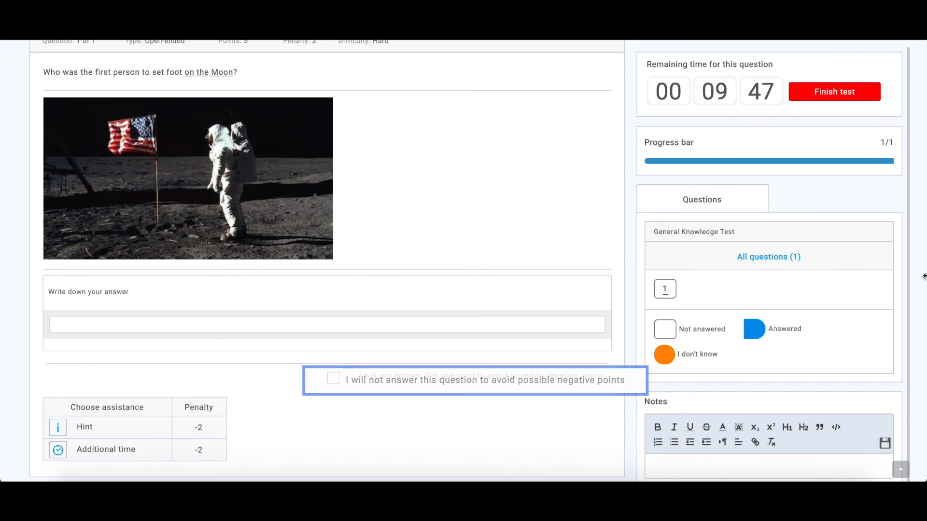
Answer the Moon question with "Neil Armstrong" and use its Hint and Additional time assistance
left_click(555, 322)
type("Neil Armstrong")
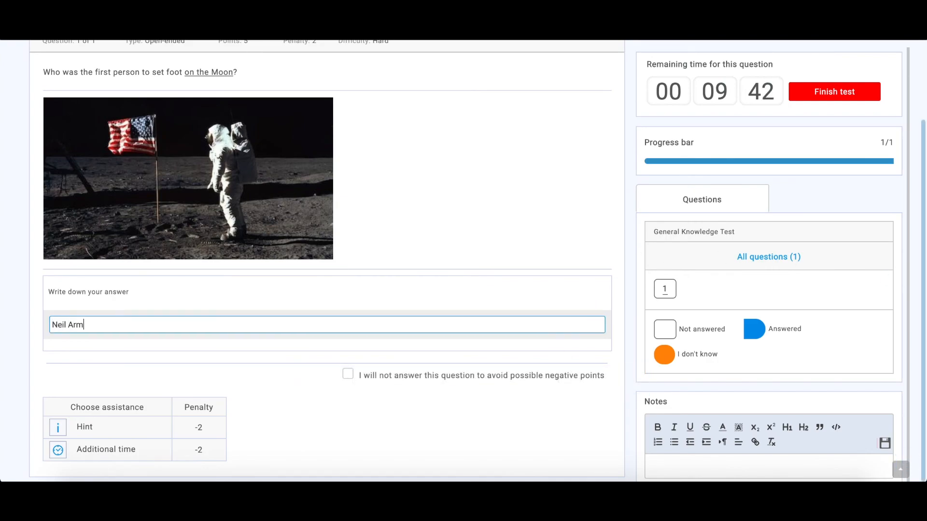
left_click(58, 428)
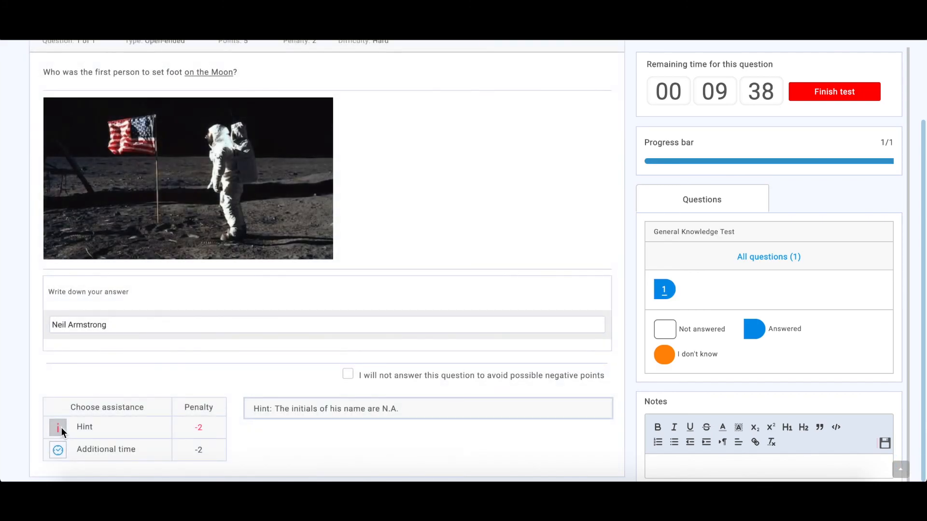
left_click(58, 451)
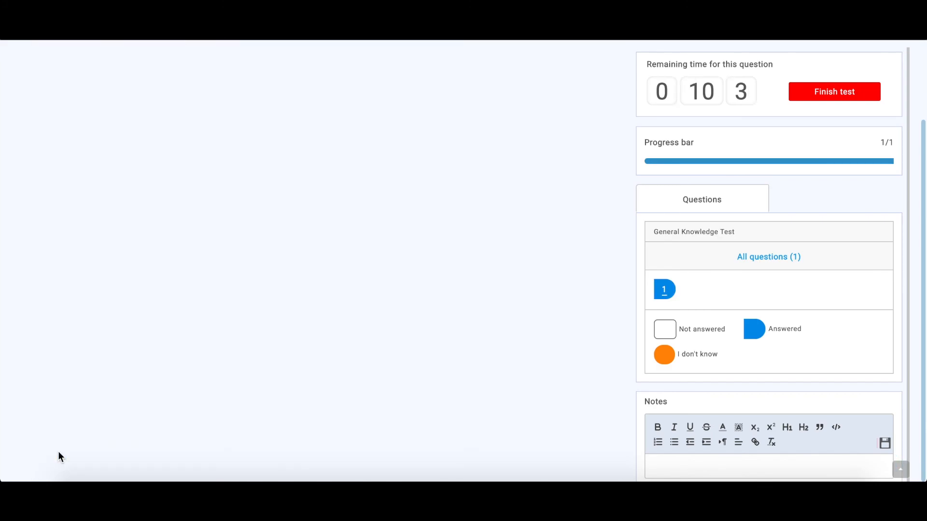